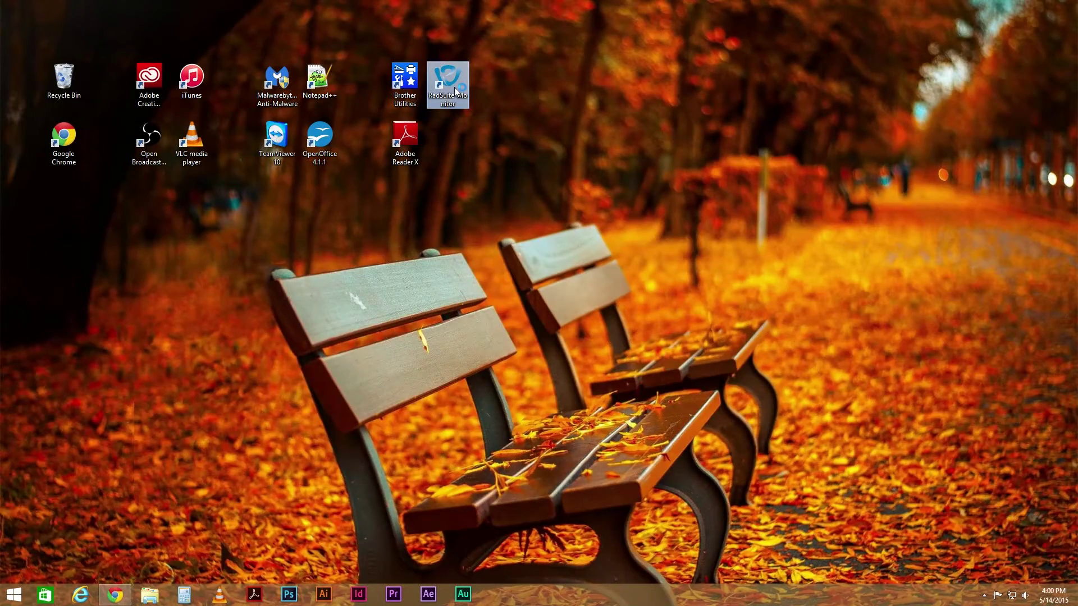
# Launch RadSuite-Monitor and bring up its System Settings form.
pyautogui.doubleClick(454, 87)
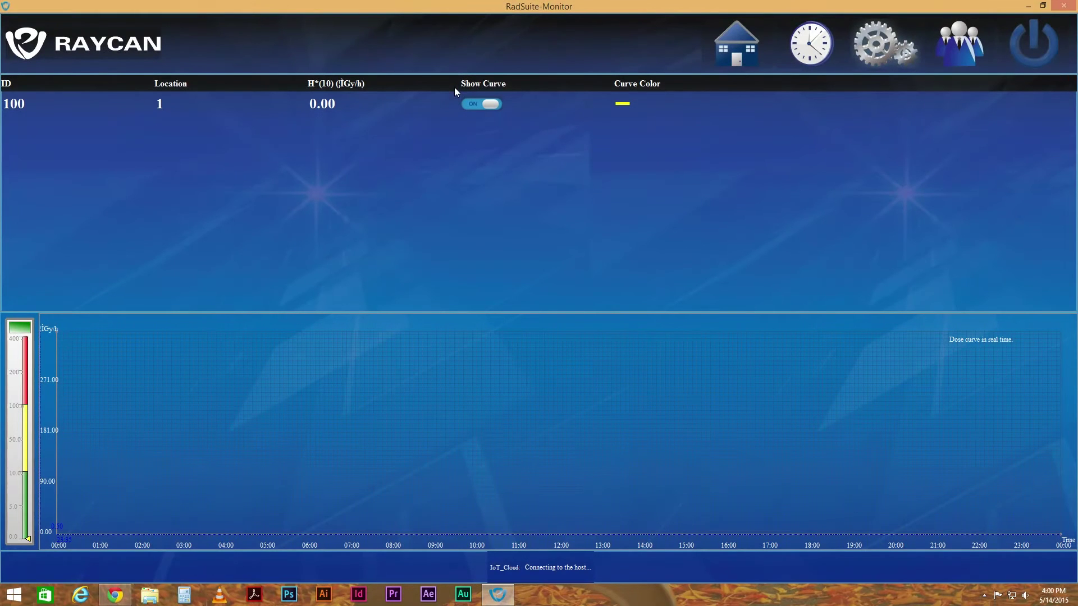
pyautogui.click(880, 54)
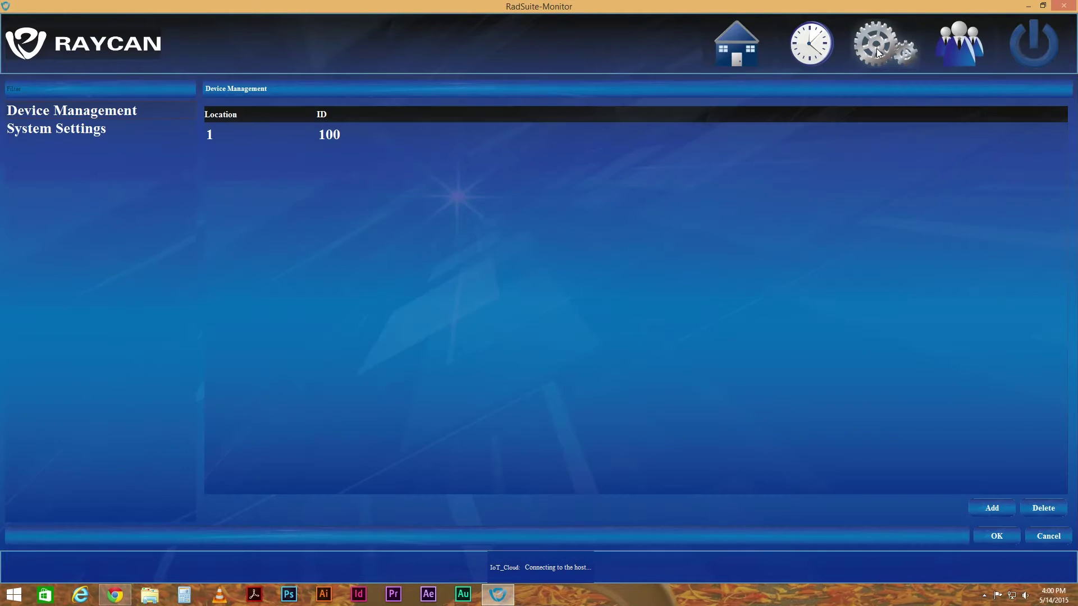
pyautogui.click(82, 131)
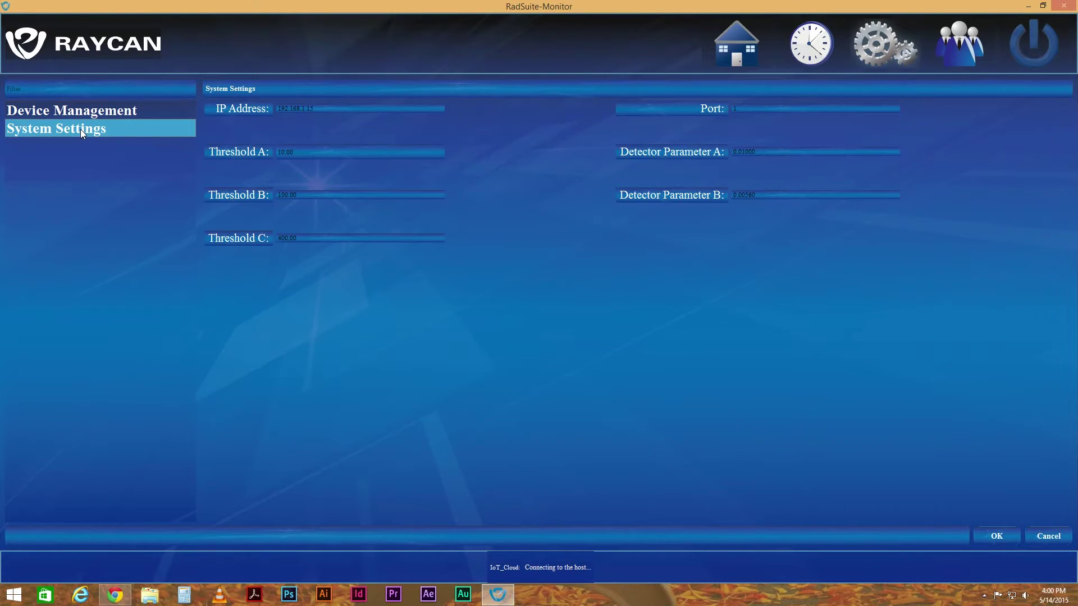
# Set the system IP address to 192.168.1.2 and change the port value.
pyautogui.doubleClick(318, 110)
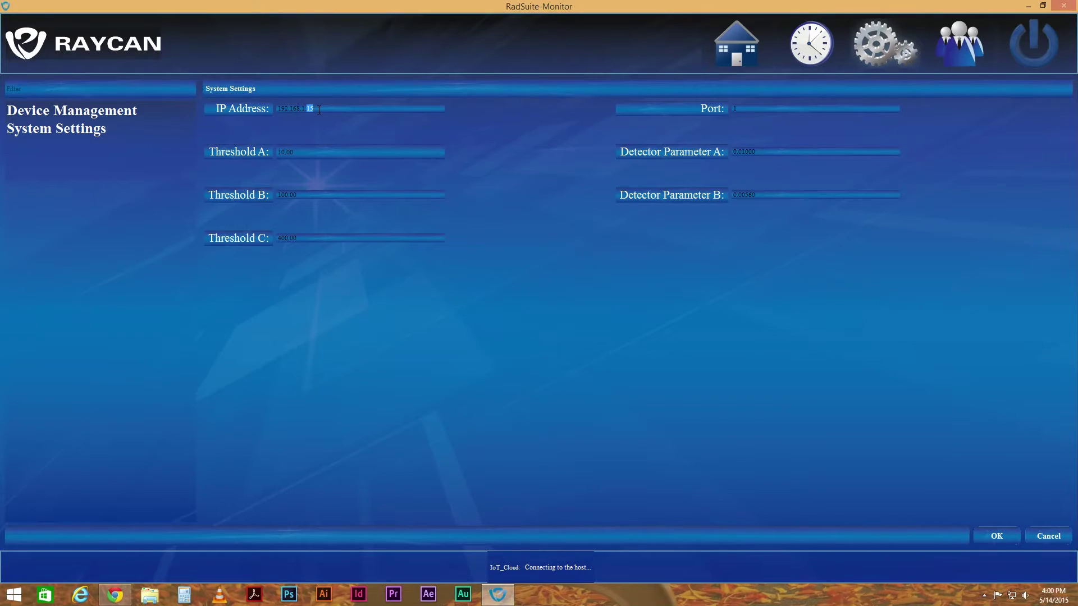
pyautogui.write('20')
pyautogui.doubleClick(753, 111)
pyautogui.write('8888')
# Set Detector Parameter B to 0.00500 and Threshold C to 1000.00.
pyautogui.doubleClick(763, 195)
pyautogui.write('005')
pyautogui.doubleClick(283, 238)
pyautogui.write('10')
# Apply and save the system settings, then dismiss the 'systeminfo has been modified' message.
pyautogui.click(997, 536)
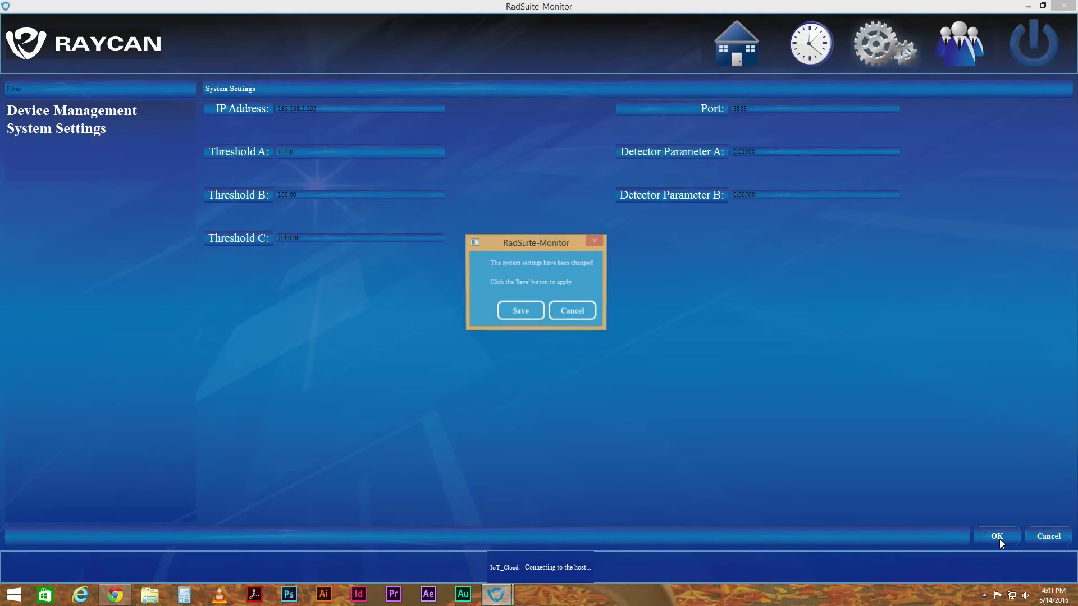
pyautogui.click(520, 315)
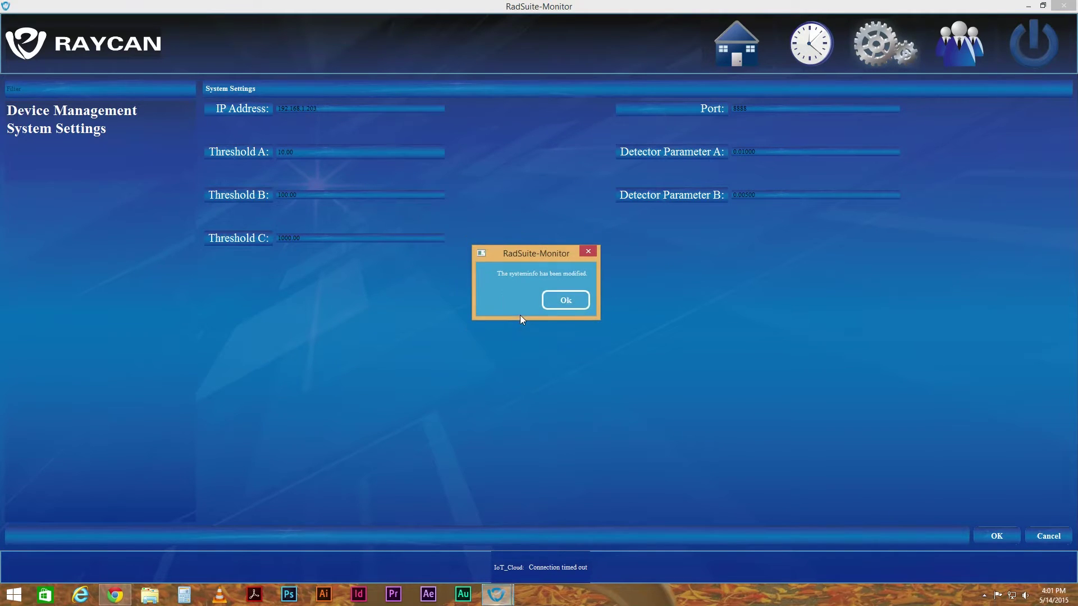
pyautogui.click(566, 300)
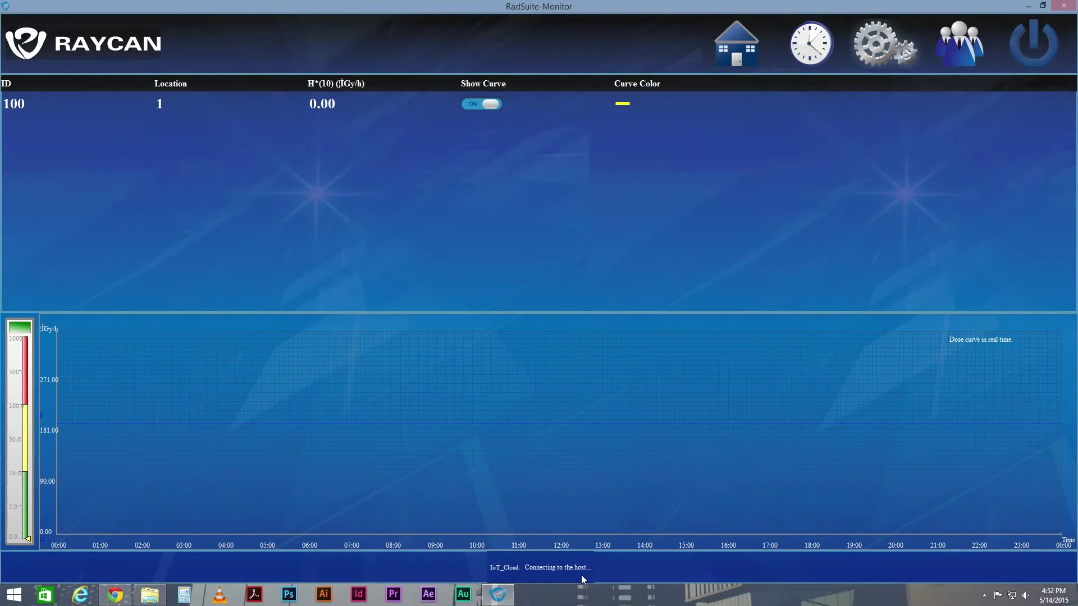
# Open the TCP/IPv4 properties of the Ethernet 2 adapter in Network Connections.
pyautogui.rightClick(9, 598)
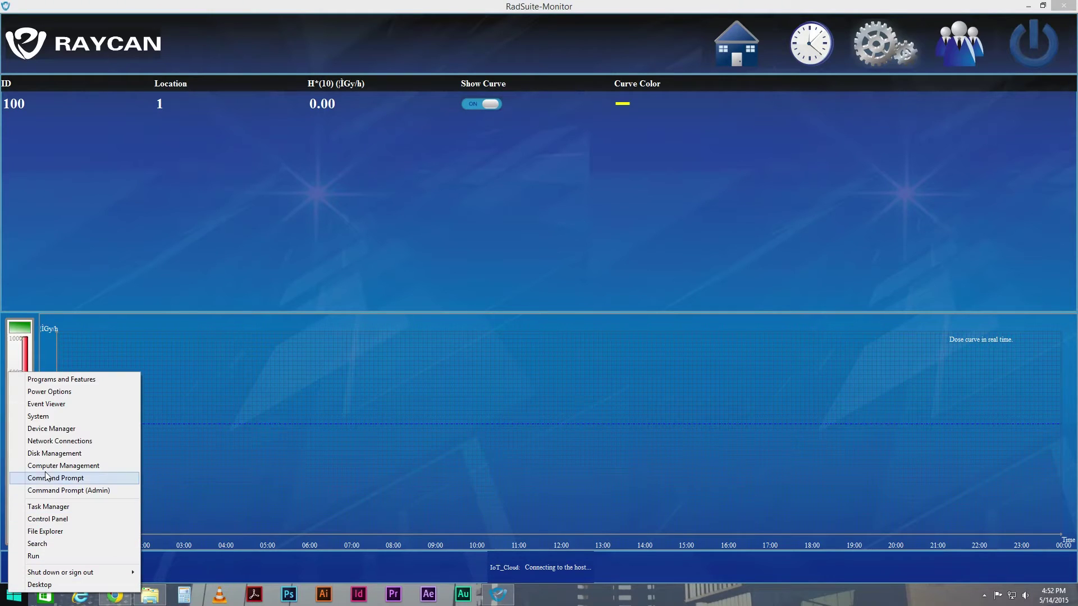
pyautogui.click(49, 443)
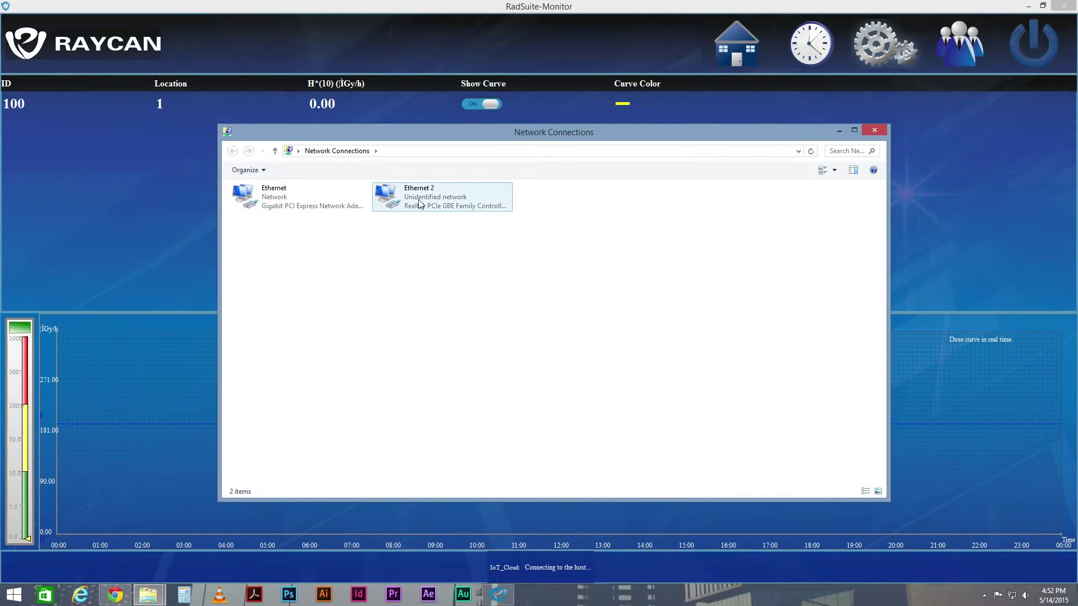
pyautogui.rightClick(390, 200)
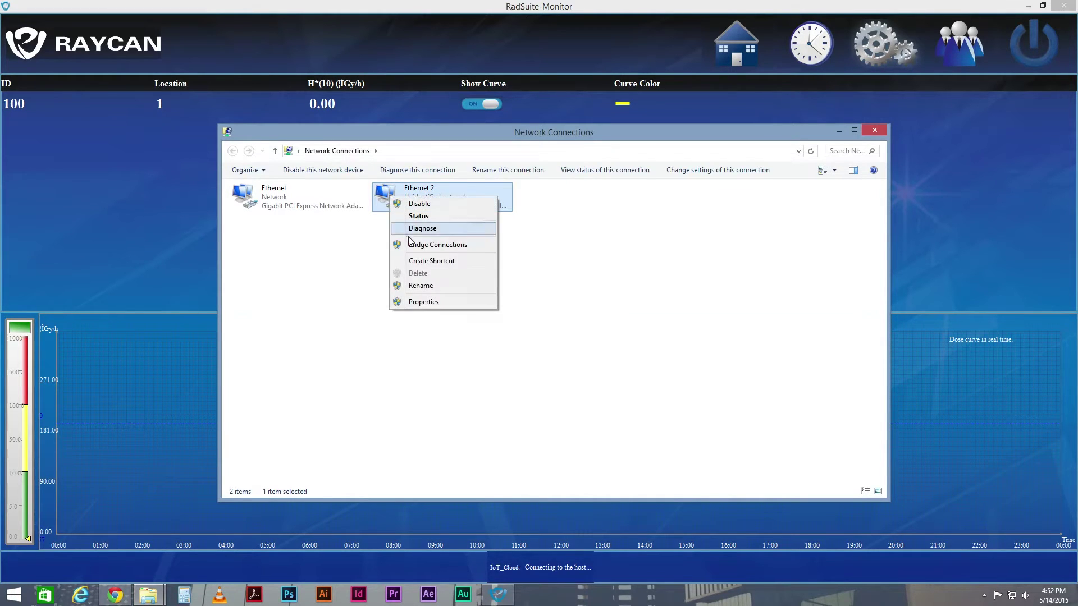
pyautogui.click(432, 302)
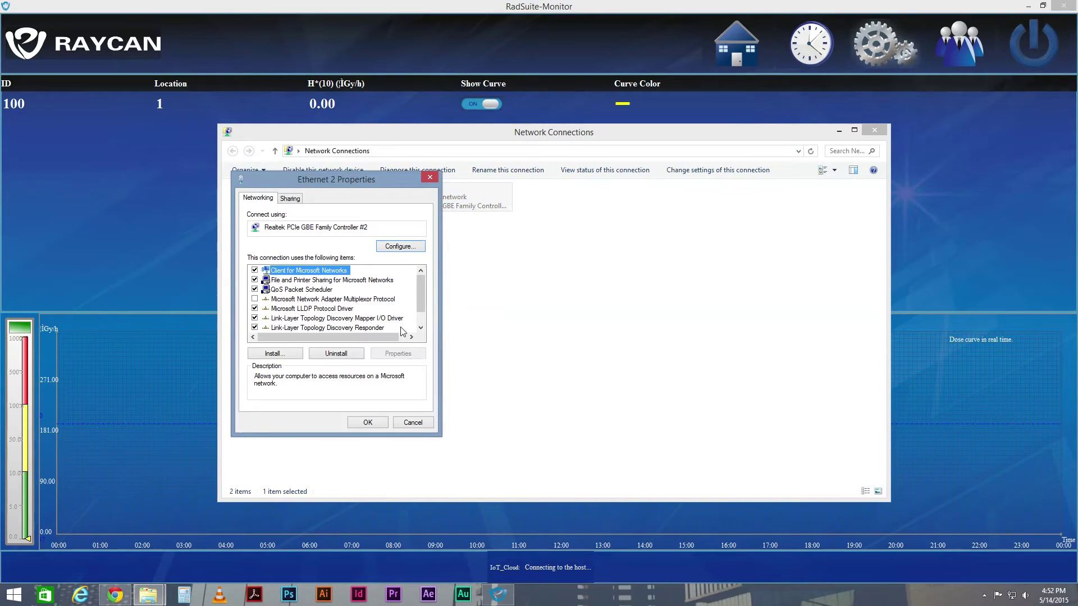
pyautogui.scroll(-1, 403, 317)
pyautogui.doubleClick(315, 327)
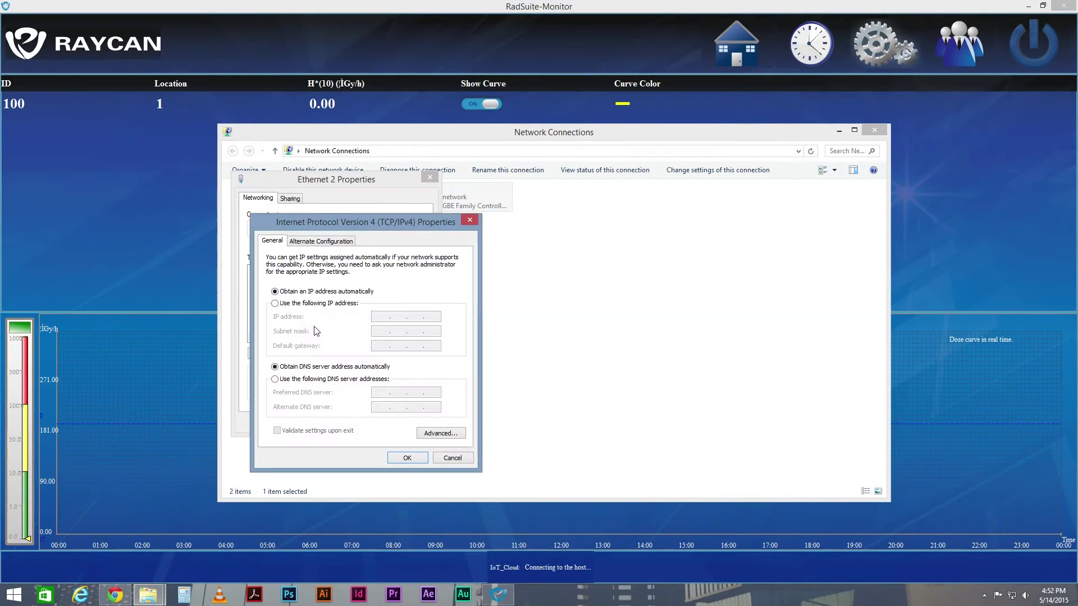
# Give Ethernet 2 static IP 192.168.1.100, mask 255.255.255.0, gateway 192.168.1.1.
pyautogui.click(274, 305)
pyautogui.click(383, 317)
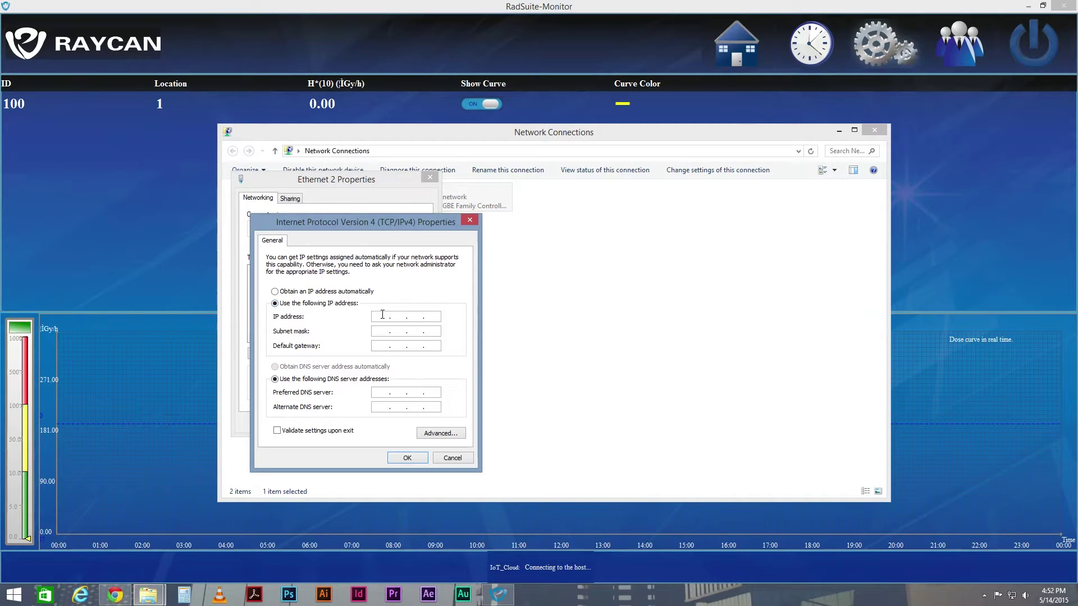
pyautogui.write('192 . 168 . 1 . 100')
pyautogui.click(380, 331)
pyautogui.click(380, 349)
pyautogui.write('19216811')
pyautogui.click(413, 461)
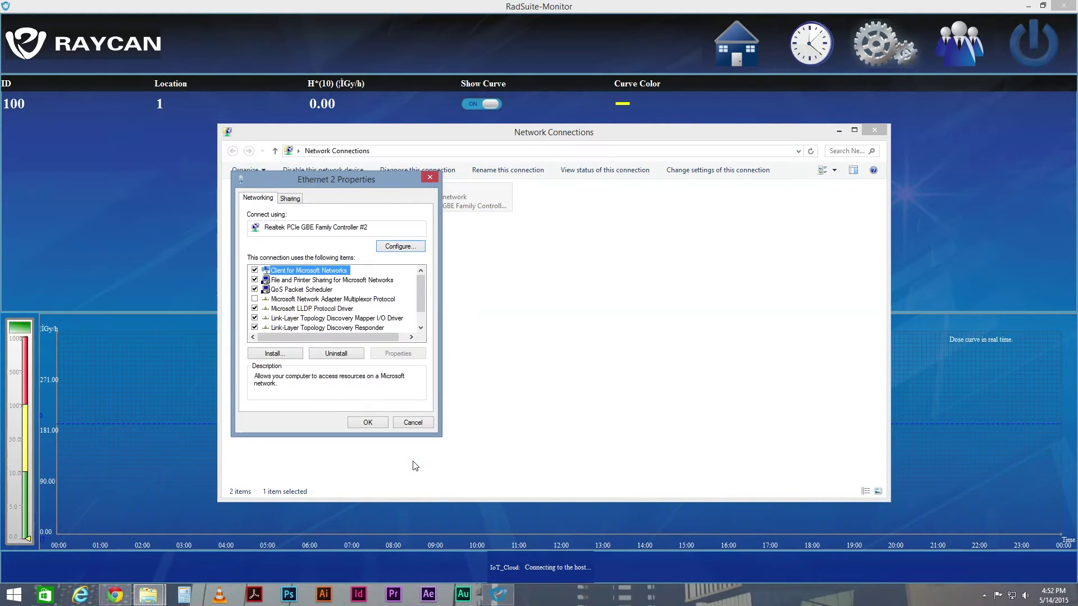
# Confirm the Ethernet 2 properties and return to the RadSuite-Monitor window.
pyautogui.click(368, 427)
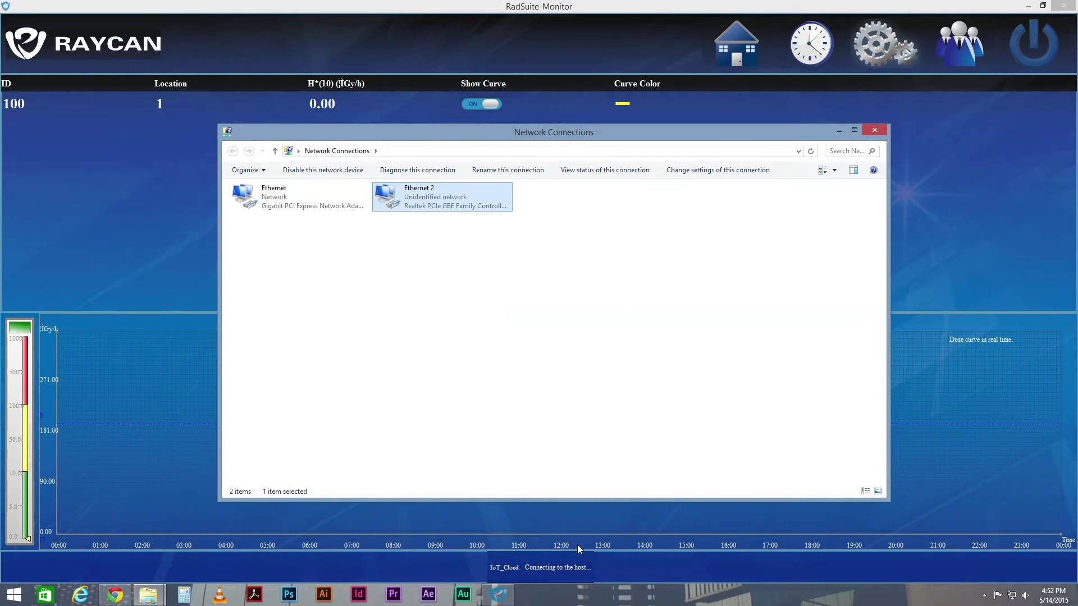
pyautogui.click(626, 571)
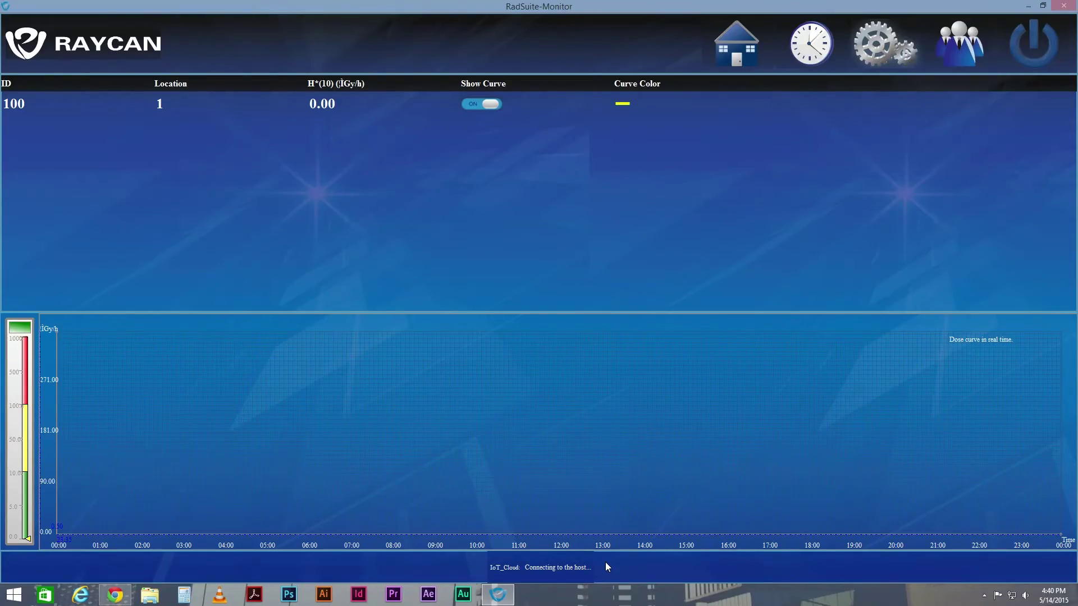
# Set Ethernet's IPv4 to 'Use the following IP address' and open a Command Prompt.
pyautogui.rightClick(11, 594)
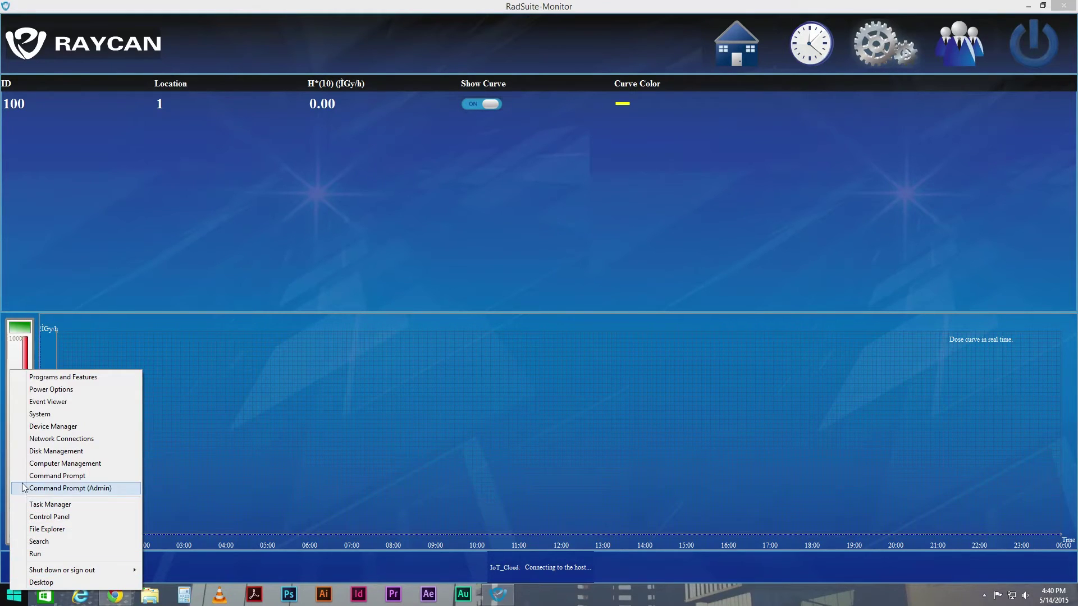
pyautogui.click(20, 441)
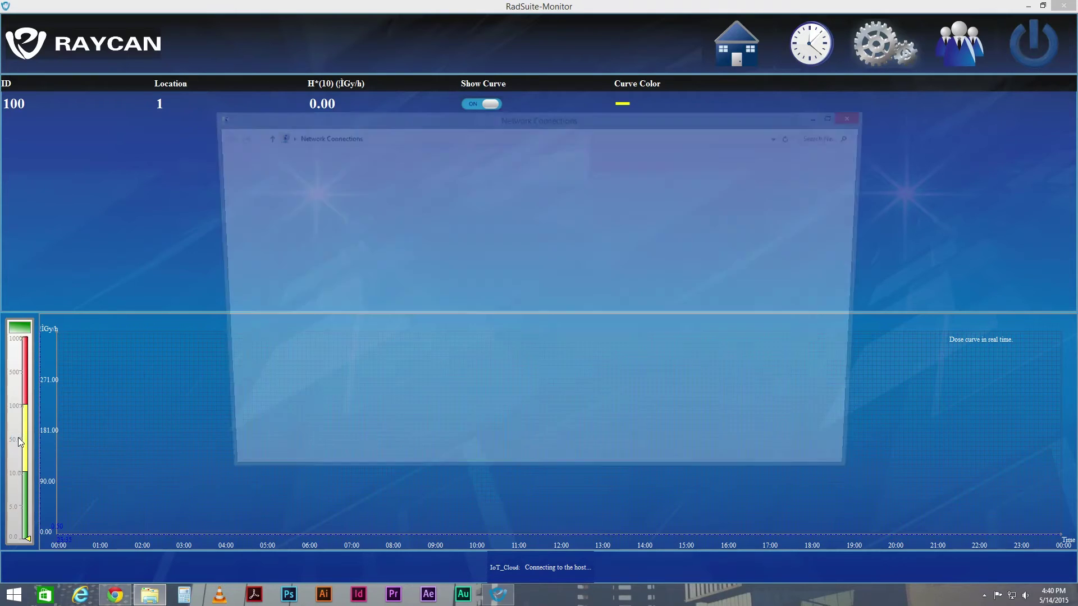
pyautogui.rightClick(230, 183)
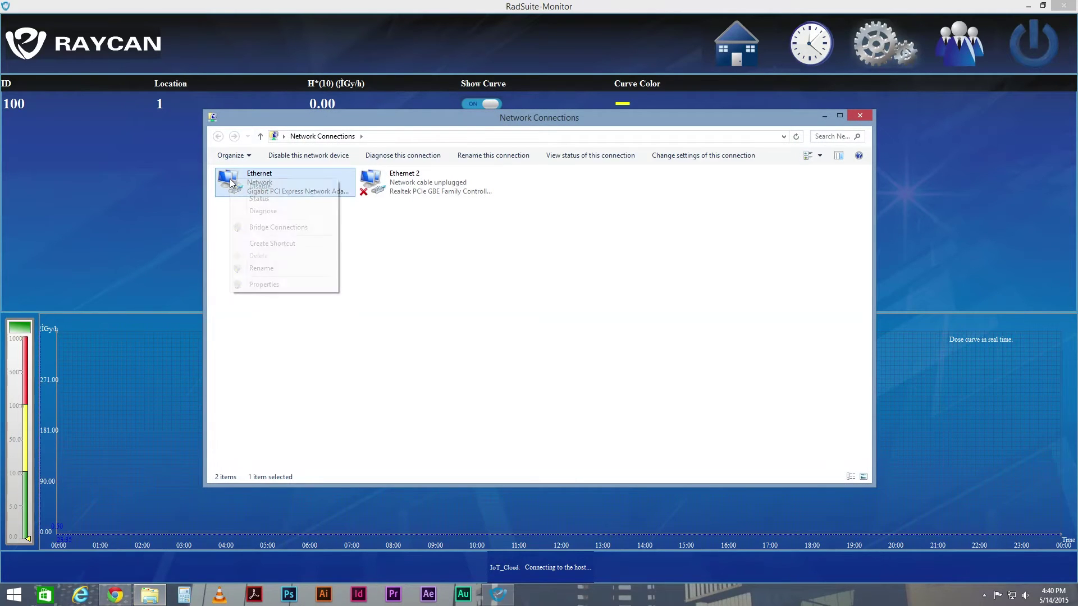
pyautogui.click(252, 285)
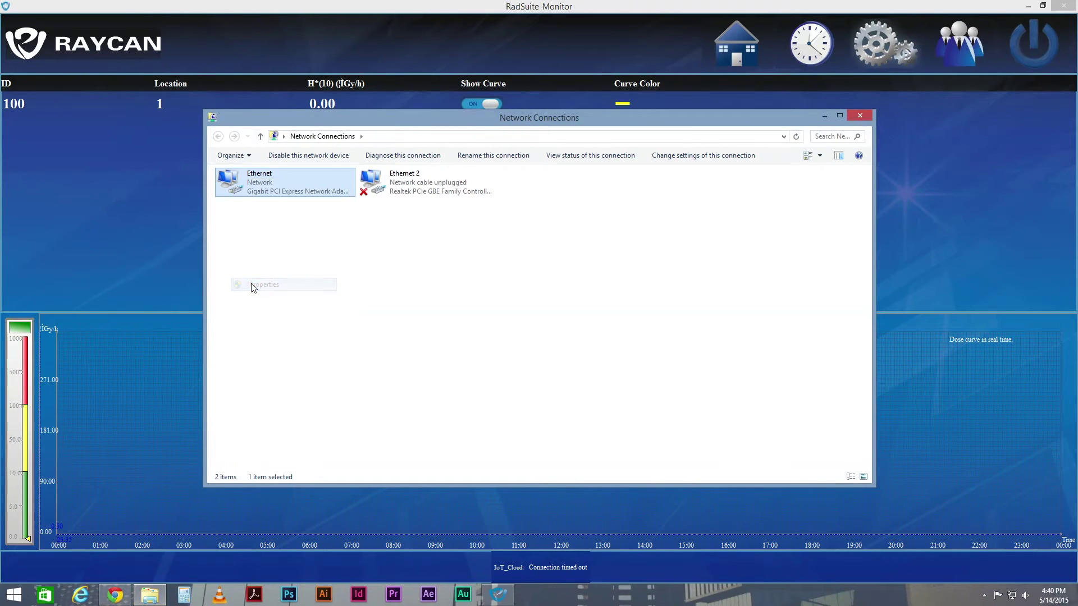
pyautogui.scroll(-1, 286, 287)
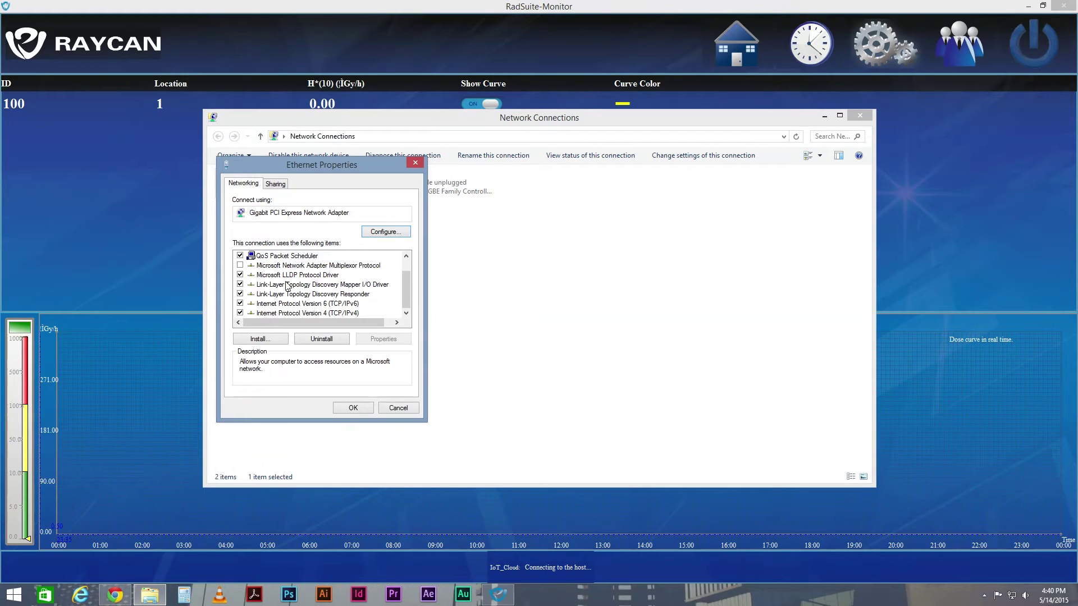
pyautogui.doubleClick(278, 313)
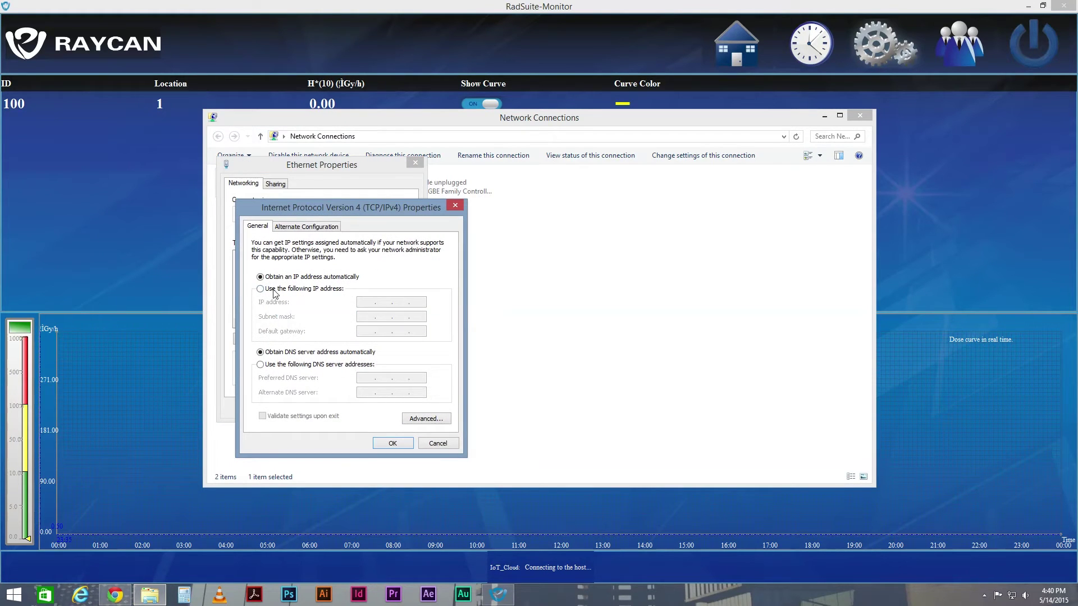
pyautogui.click(275, 294)
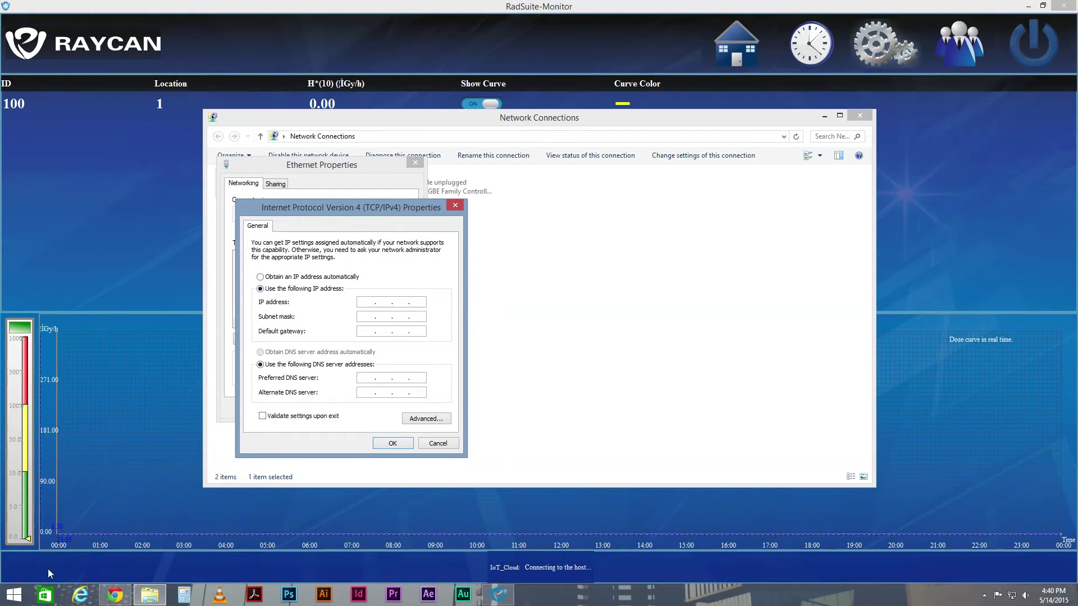
pyautogui.rightClick(11, 594)
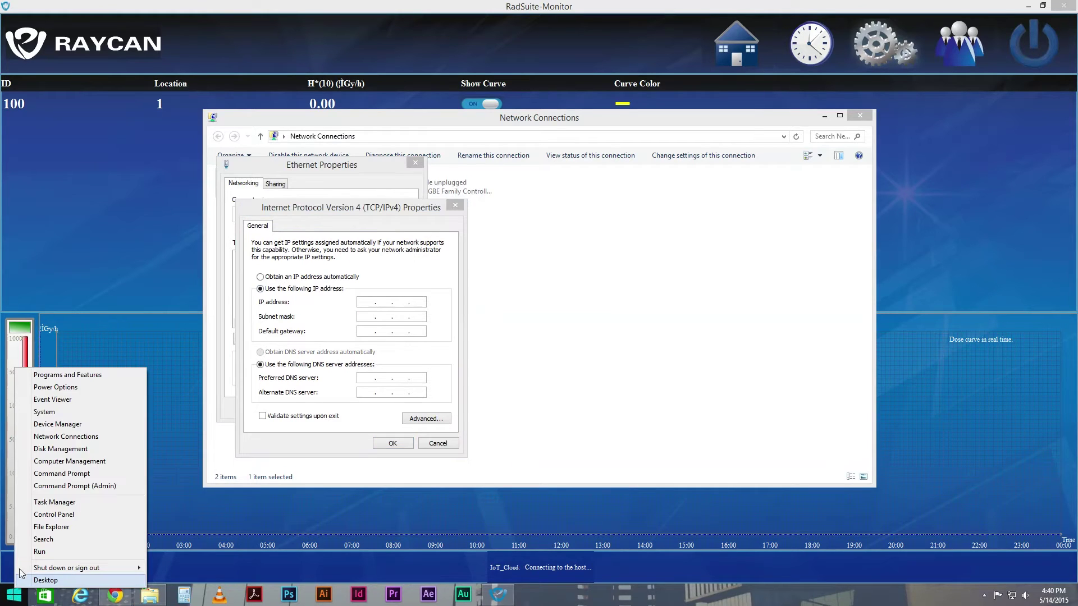
pyautogui.click(29, 475)
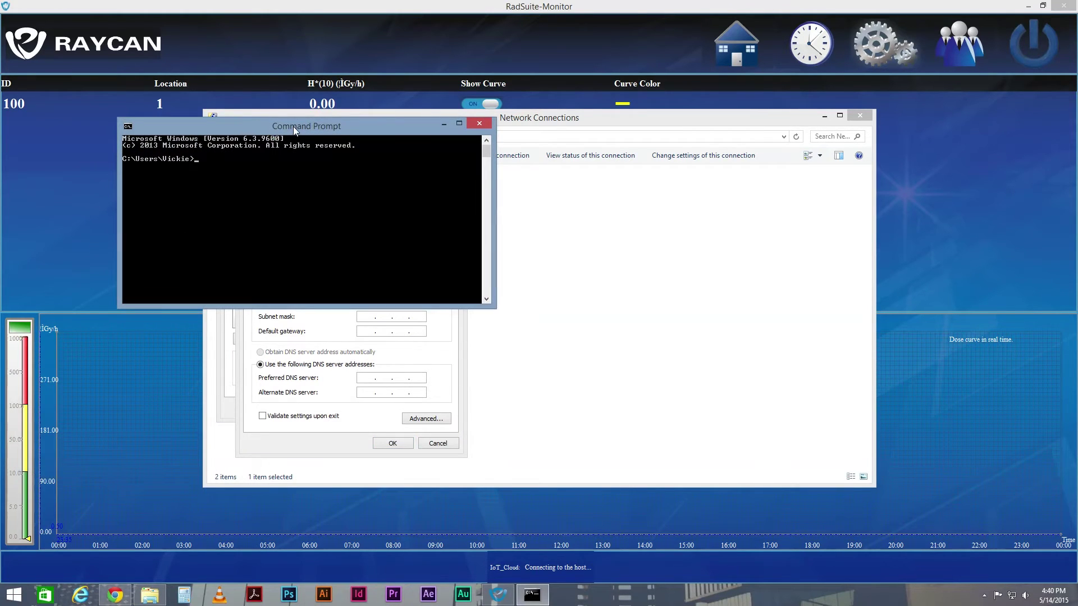
# Run ipconfig to show Ethernet's current IPv4 10.1.10.221, mask 255.255.255.0, gateway 10.1.10.1.
pyautogui.moveTo(292, 123); pyautogui.dragTo(182, 15)
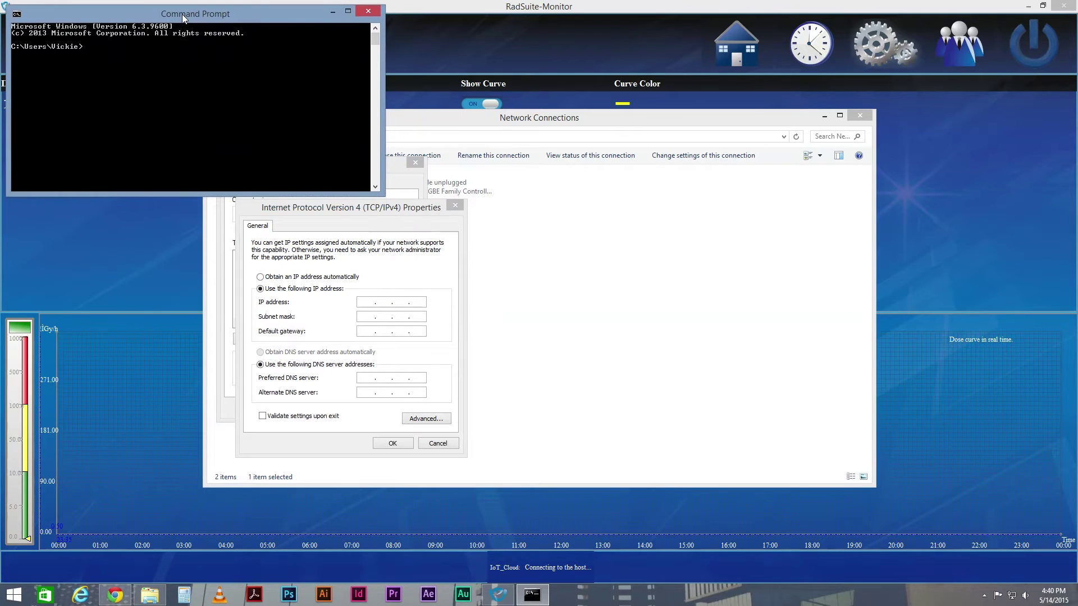
pyautogui.write('ipconfig')
pyautogui.press('Return')
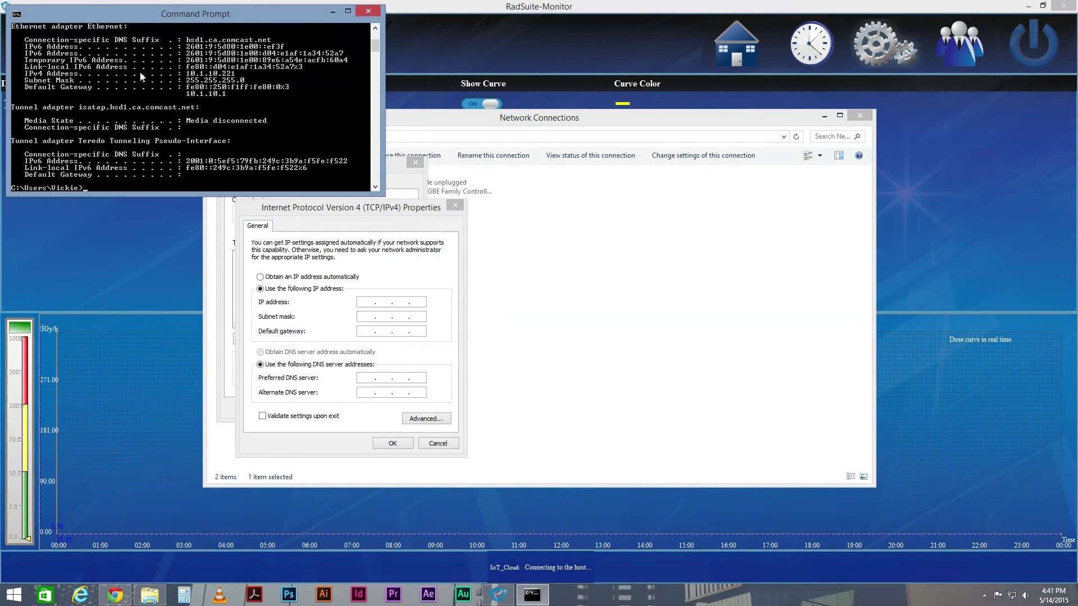
# Enter Ethernet static IP 10.1.10.221, mask 255.255.255.0 and gateway 10.1.10.1.
pyautogui.click(388, 301)
pyautogui.write('10 . 1 ')
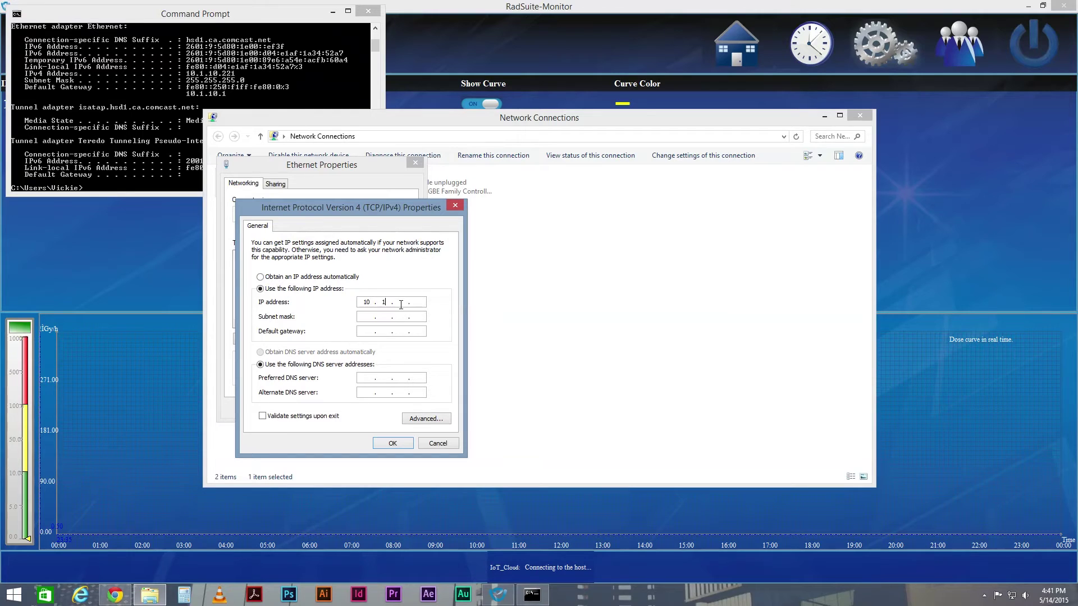
pyautogui.write('. 10 . 221')
pyautogui.click(367, 316)
pyautogui.doubleClick(383, 316)
pyautogui.write('255.255.255.0')
pyautogui.click(368, 331)
pyautogui.write('10 . 1 . 10 .')
# Add 192.168.1.100 / 255.255.255.0 as a second Ethernet address and confirm both dialogs.
pyautogui.click(424, 420)
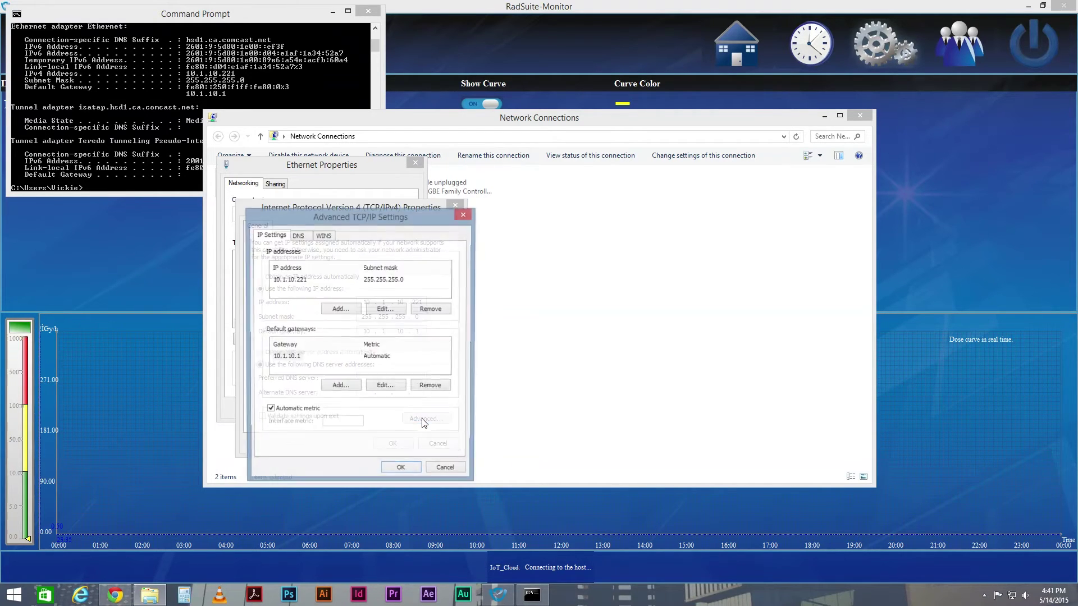
pyautogui.click(340, 310)
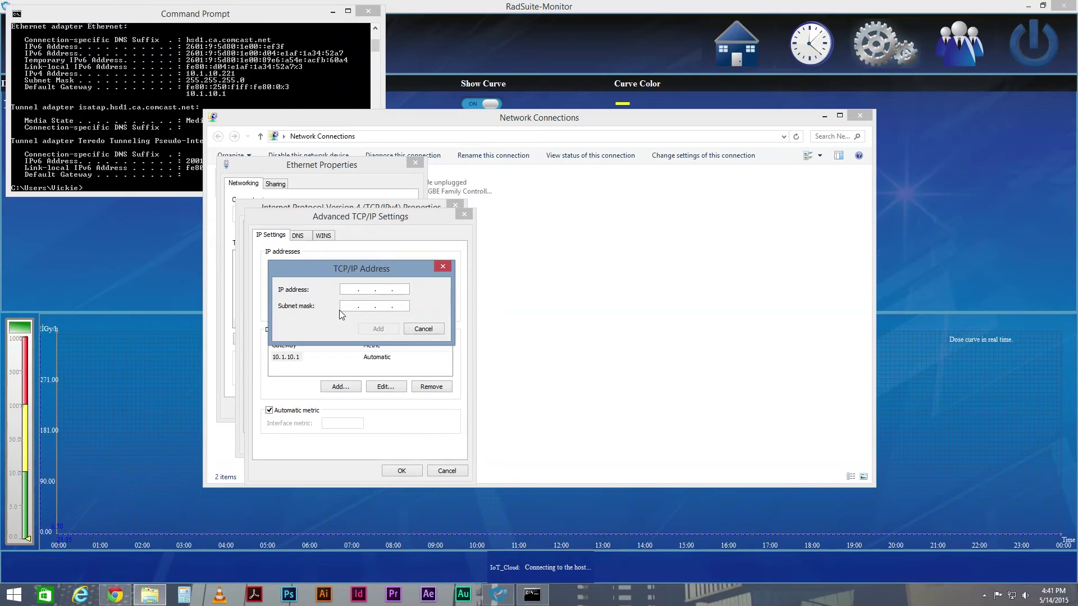
pyautogui.write('192 . 168 . 1 . 100')
pyautogui.click(343, 306)
pyautogui.click(371, 331)
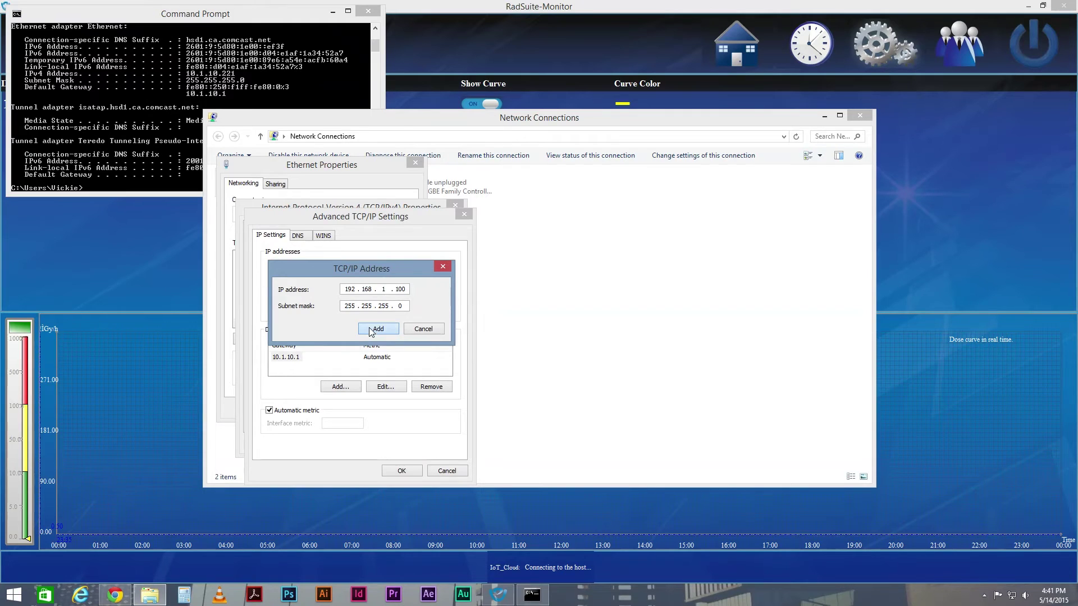
pyautogui.click(402, 471)
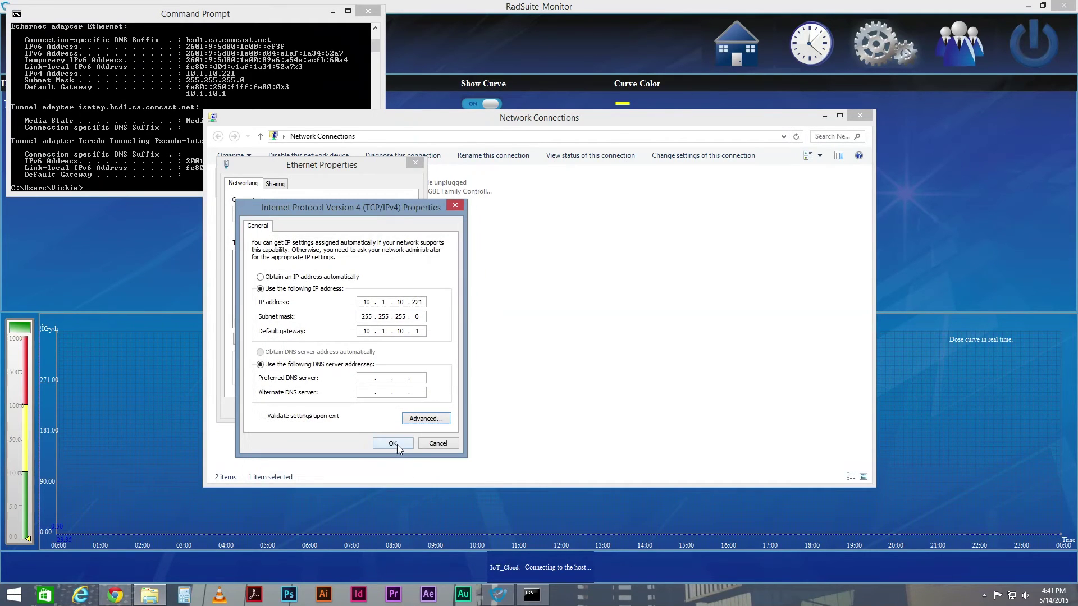
pyautogui.click(393, 444)
# Apply the Ethernet properties, then close Network Connections and the Command Prompt.
pyautogui.click(352, 409)
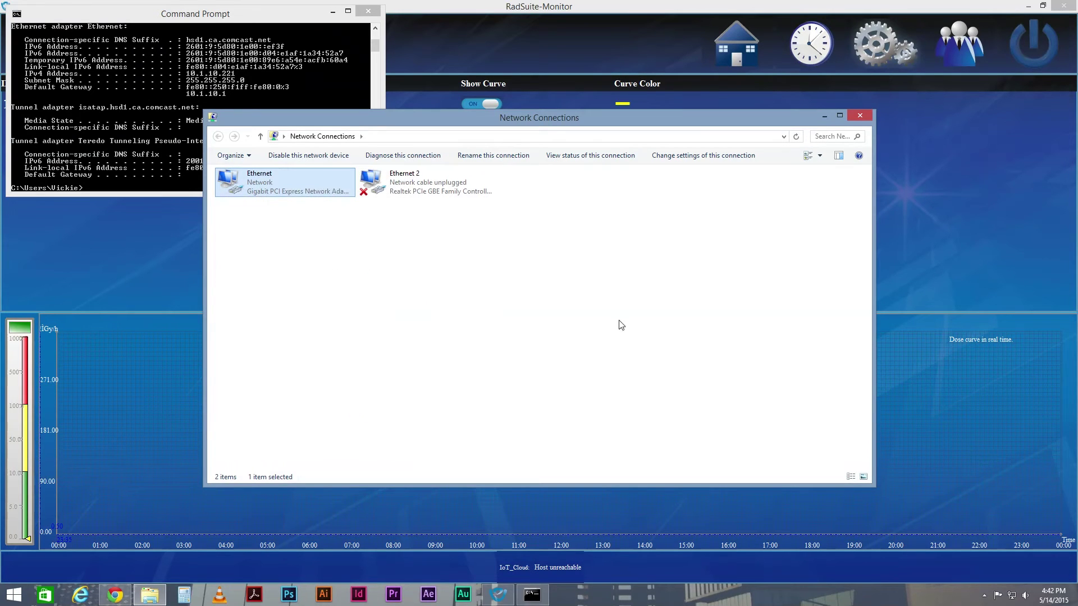
pyautogui.click(859, 116)
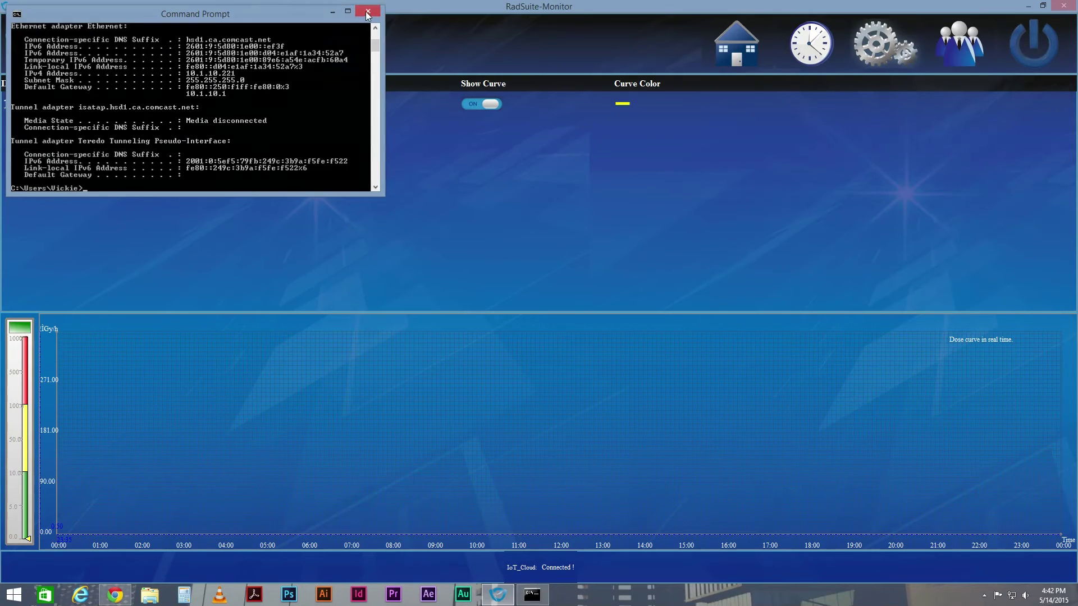
pyautogui.click(367, 12)
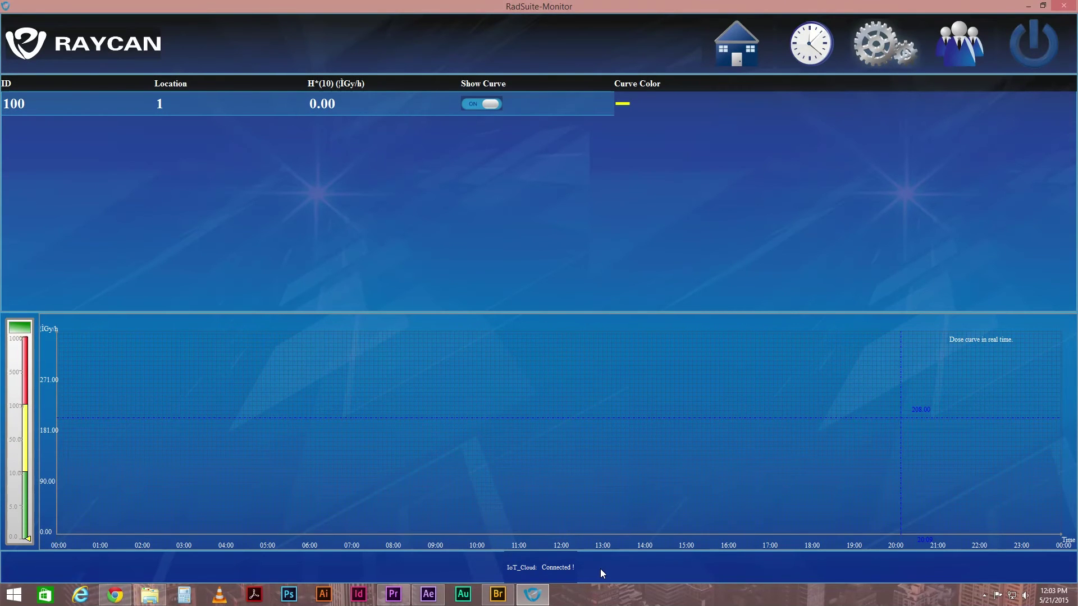
# Open Device Management, select the Location 1 / ID 100 row, and add three device entries.
pyautogui.click(869, 55)
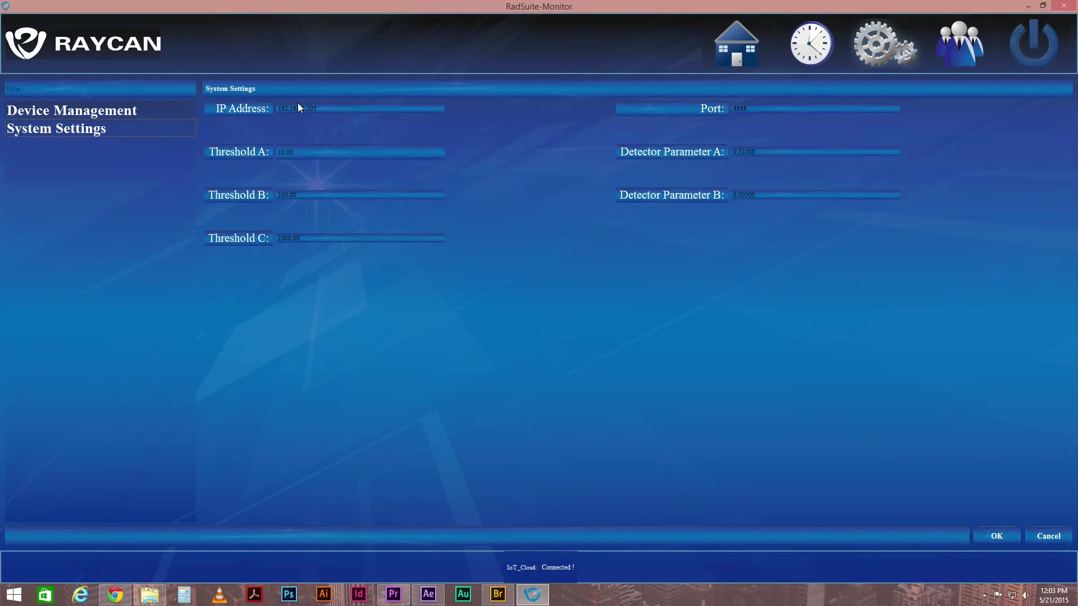
pyautogui.click(171, 111)
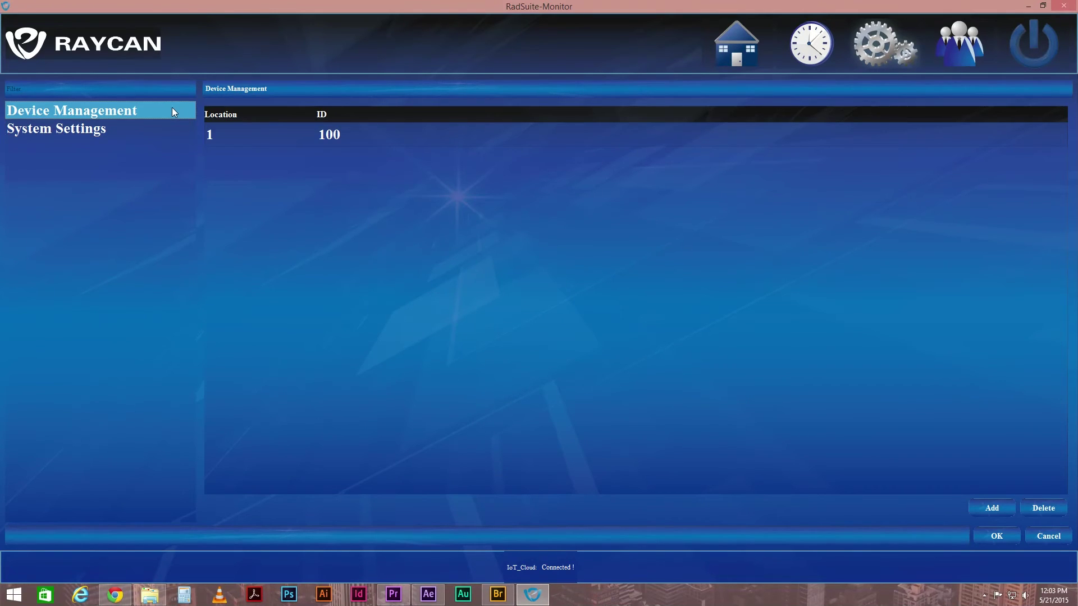
pyautogui.click(360, 135)
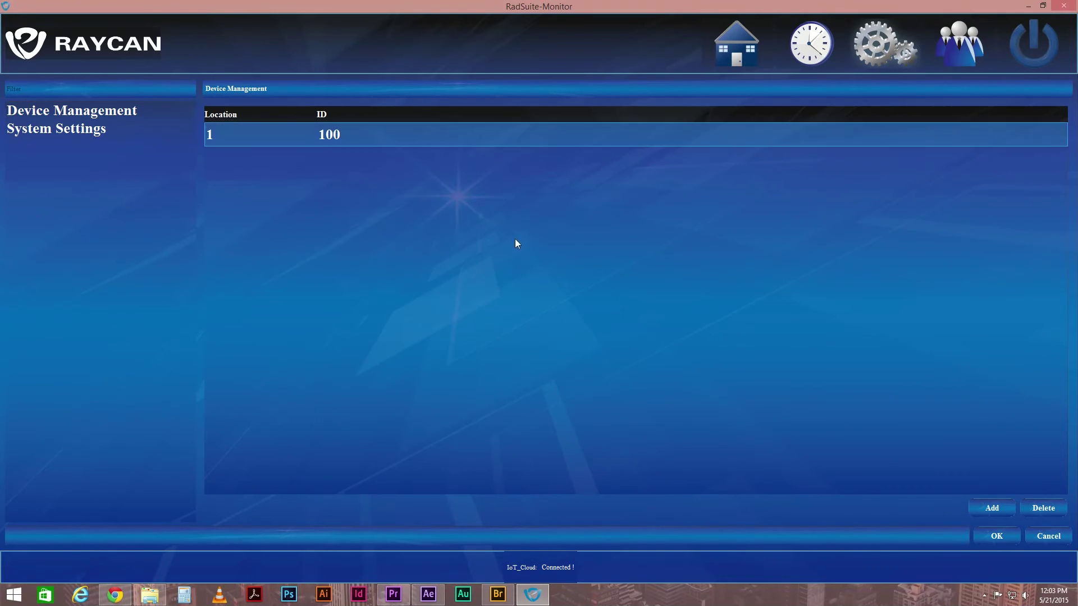
pyautogui.click(1009, 504)
pyautogui.click(1009, 504)
pyautogui.click(1011, 509)
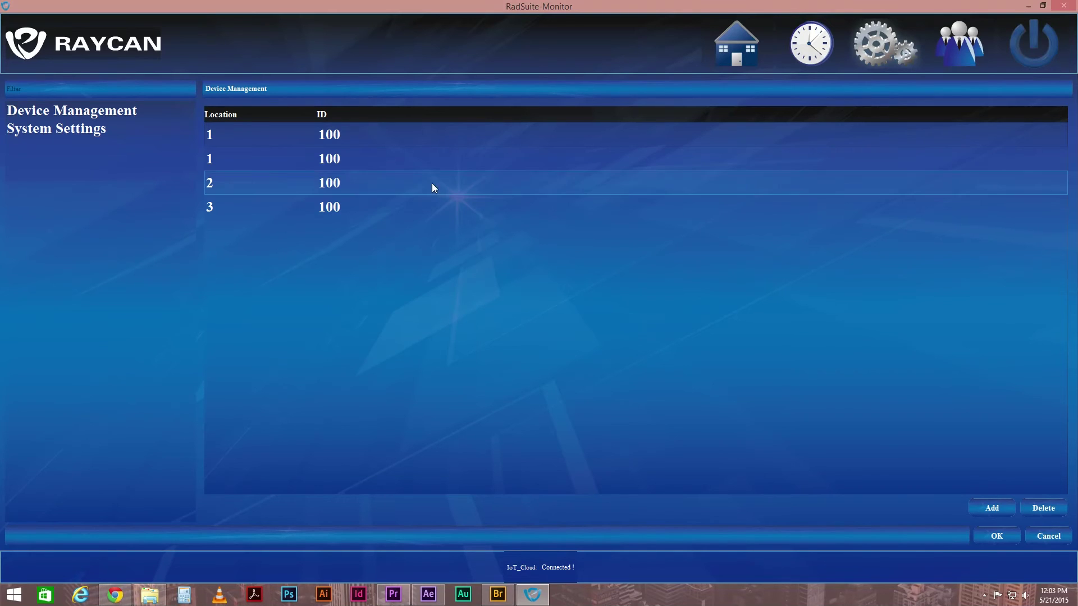
# Delete the extra device entries so only the Location 1 / ID 100 device remains.
pyautogui.click(393, 167)
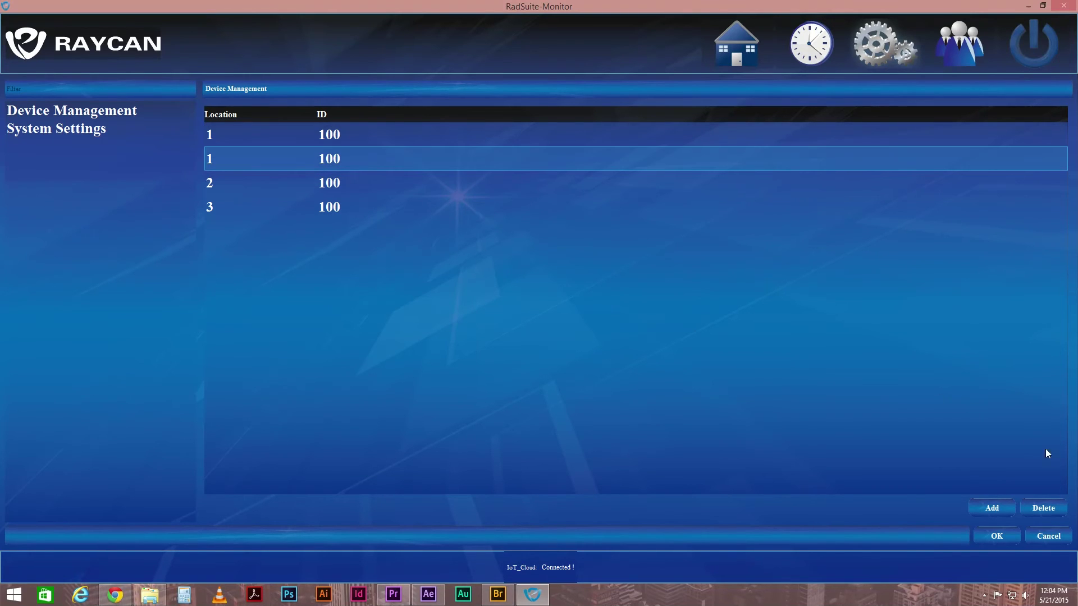
pyautogui.click(1060, 513)
pyautogui.click(1060, 513)
pyautogui.click(1061, 513)
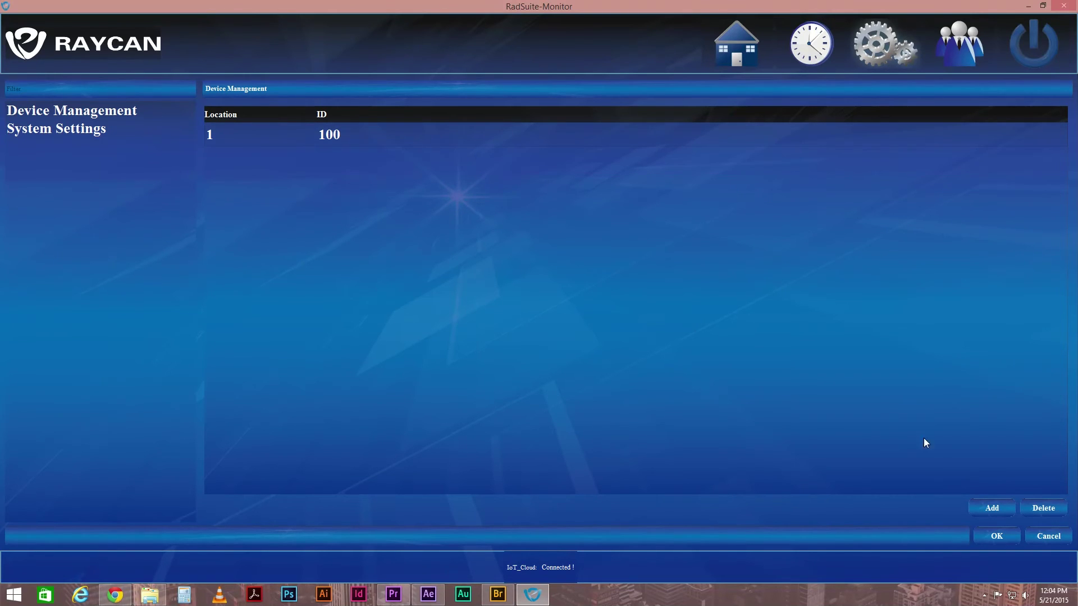
pyautogui.click(233, 143)
# Enter Office as the remaining device's Location and select its current ID value 100.
pyautogui.click(219, 139)
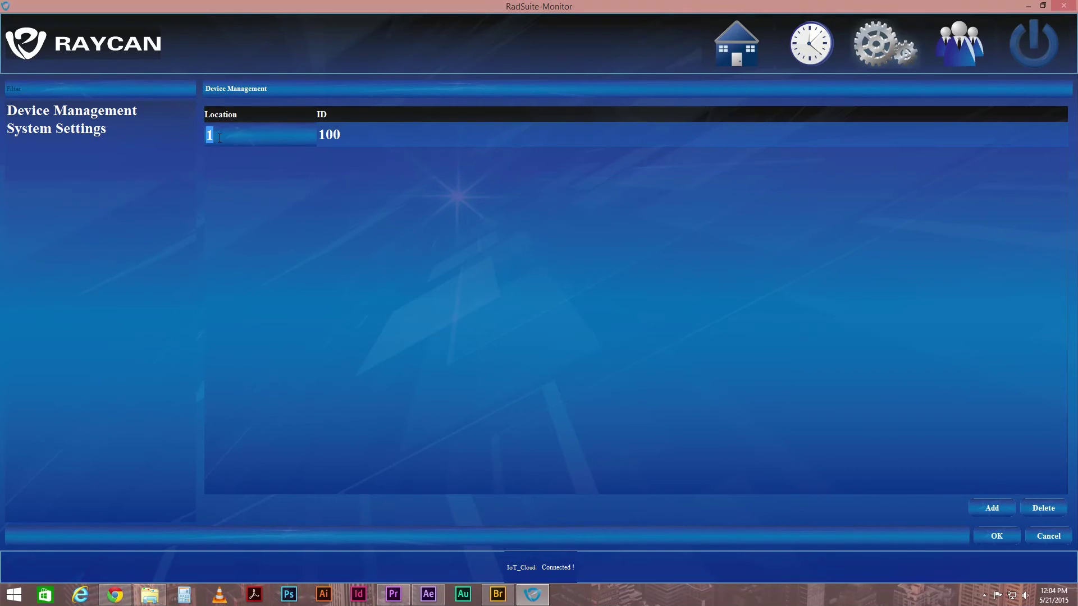
pyautogui.write('Office')
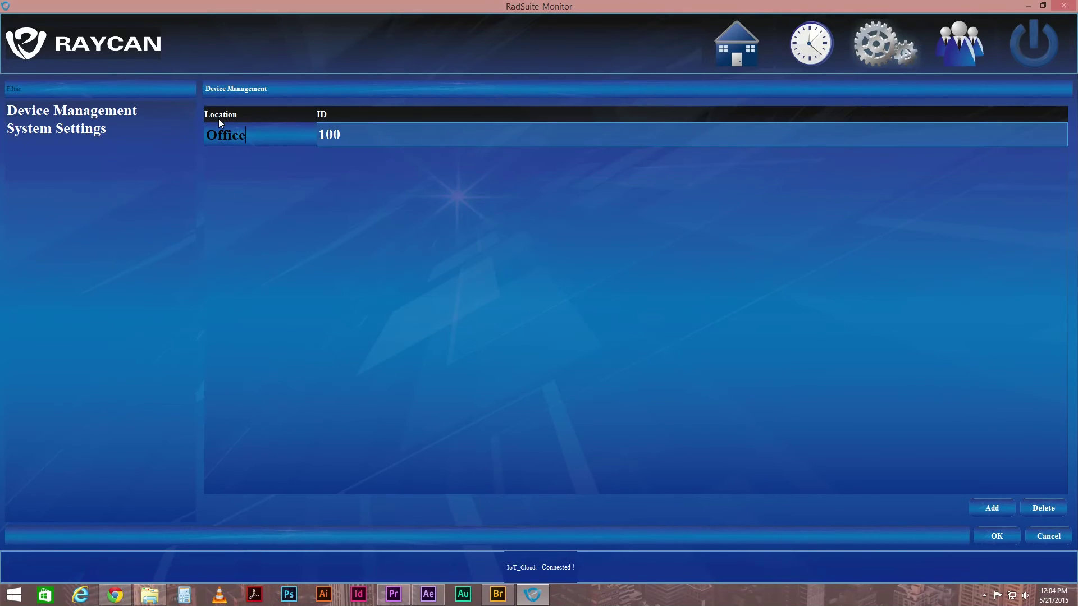
pyautogui.click(334, 137)
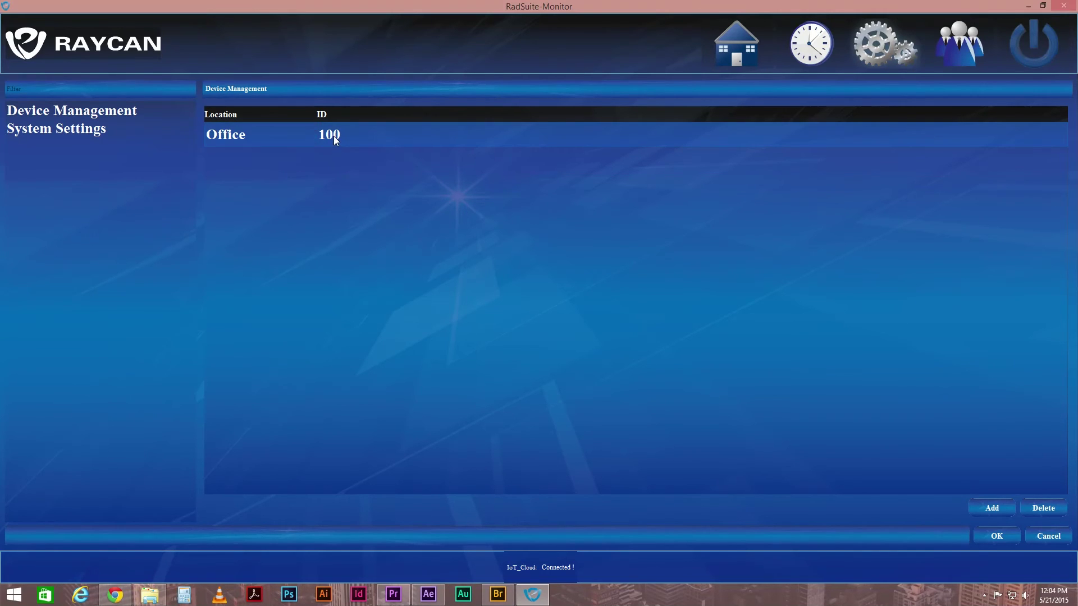
pyautogui.doubleClick(337, 136)
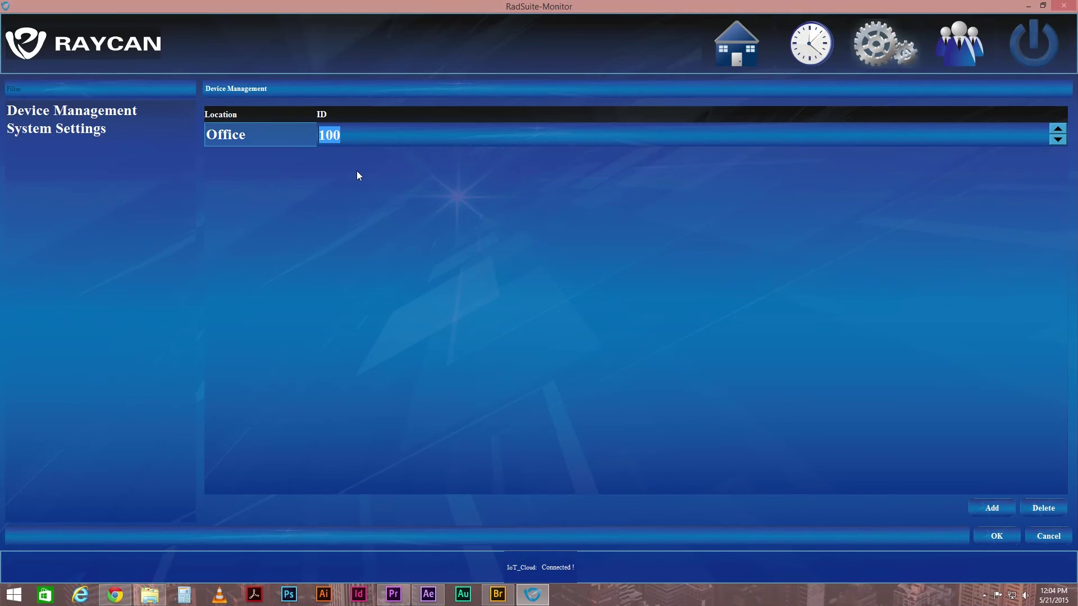
# Replace the Office device's ID with 11, apply the device list, and save the preset.
pyautogui.write('11')
pyautogui.click(995, 536)
pyautogui.click(504, 313)
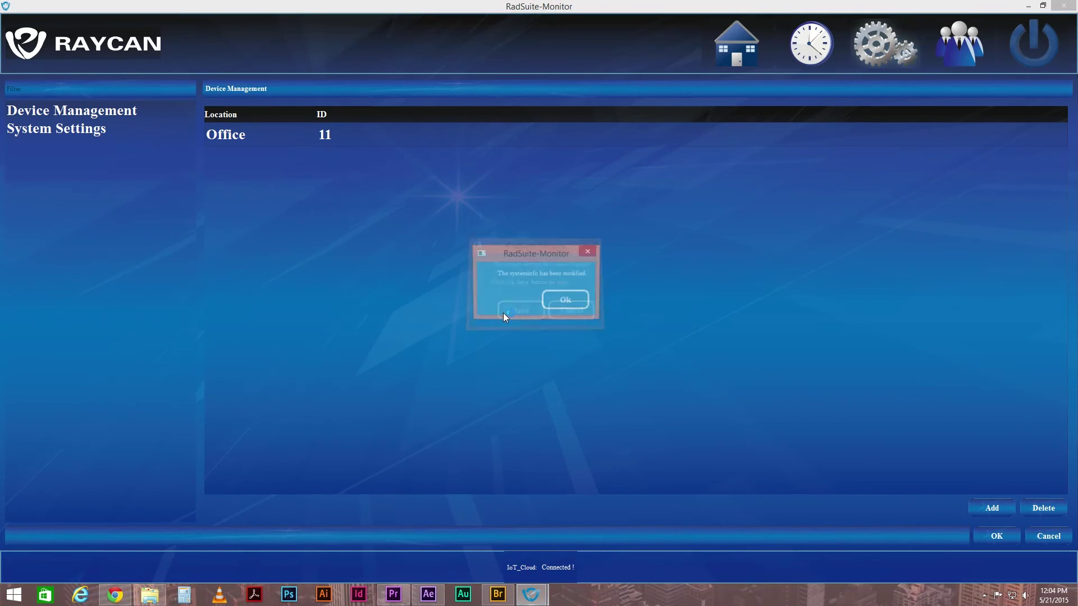
pyautogui.click(564, 297)
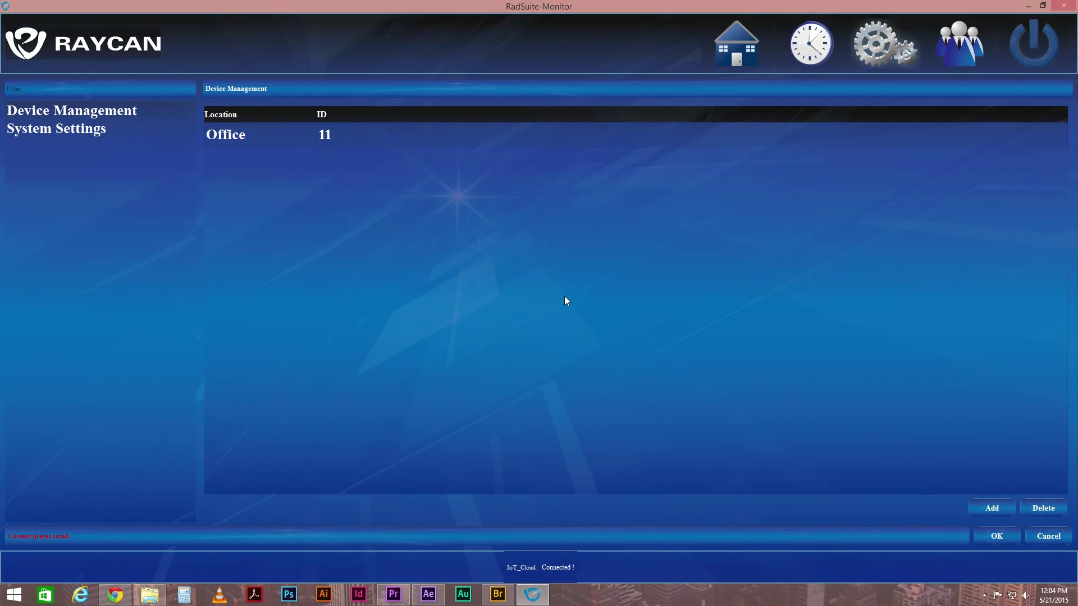